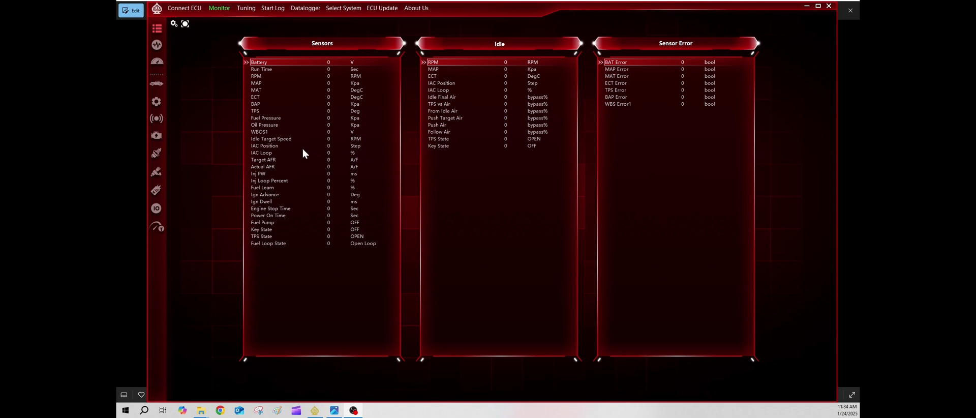
Load the tune file 'second drive uploaded with laptop.acd' and confirm it loaded successfully
left_click(247, 8)
left_click(247, 9)
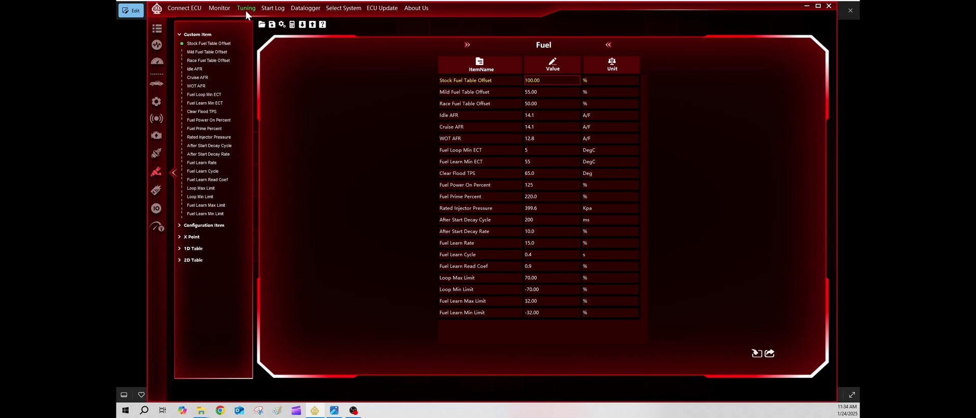
left_click(262, 24)
double_click(250, 88)
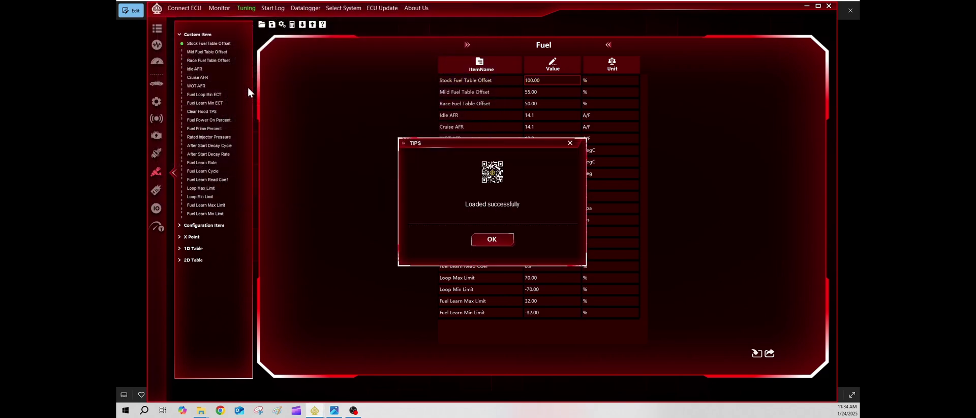
left_click(496, 240)
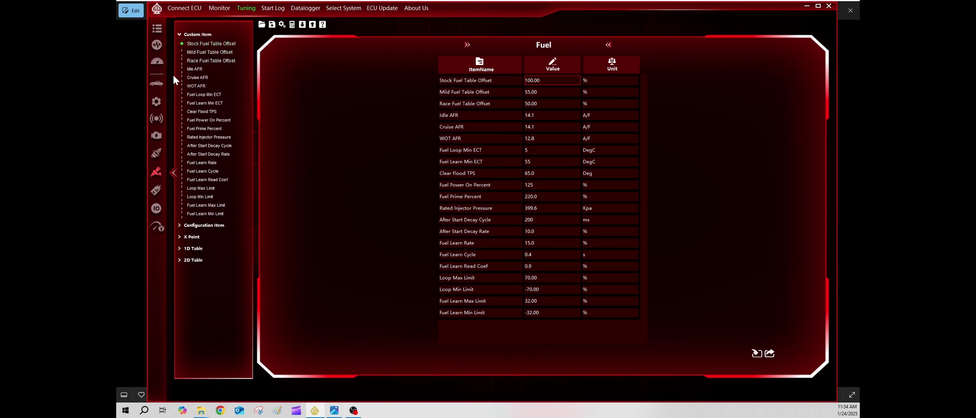
Open the Fuel Self Learn Table under 2D Table and turn on heat-map shading
left_click(152, 89)
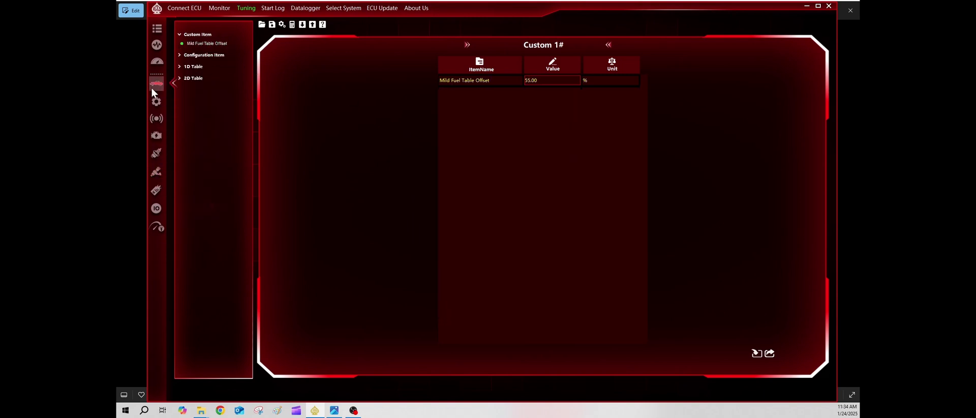
left_click(180, 79)
left_click(204, 88)
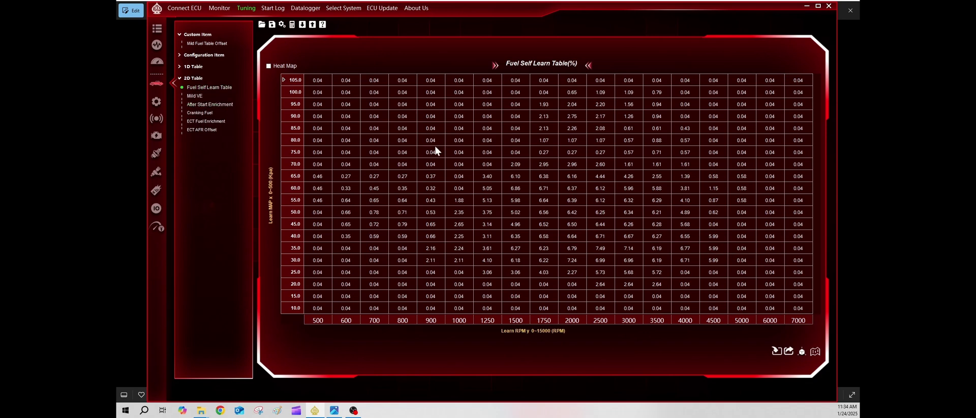
left_click(269, 66)
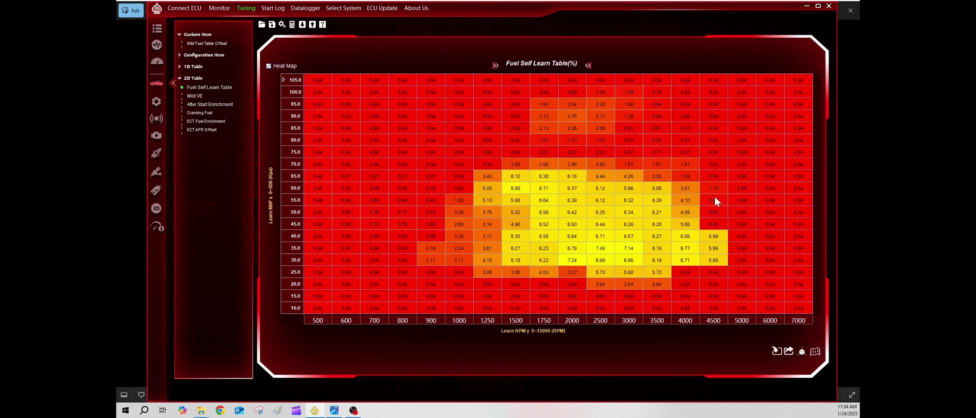
Show the 3-D surface, then select the large positive corrections and the 500–900 rpm cells
left_click(815, 351)
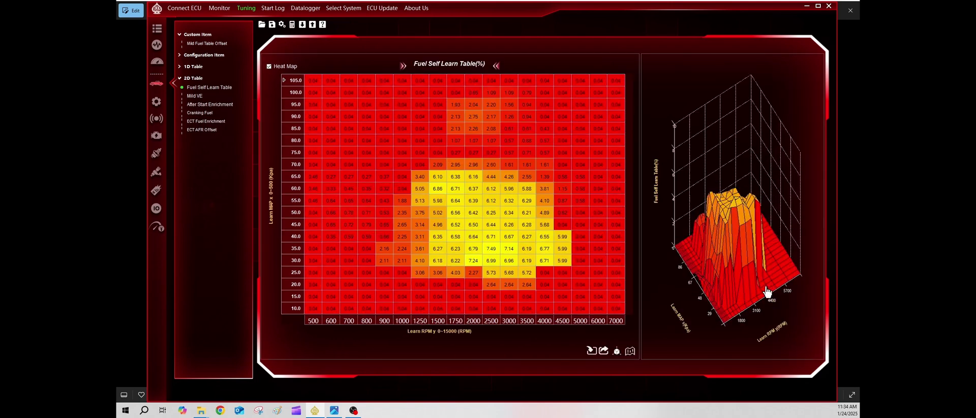
left_click_drag(772, 290, 728, 272)
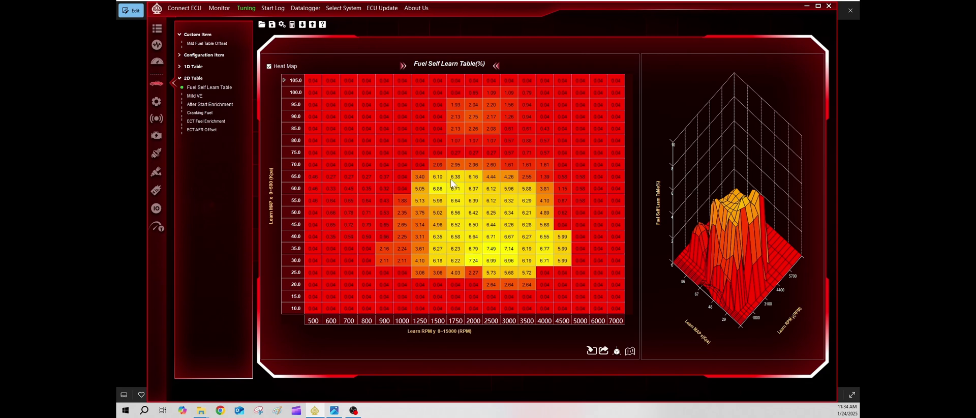
left_click_drag(439, 165, 575, 279)
left_click(399, 236)
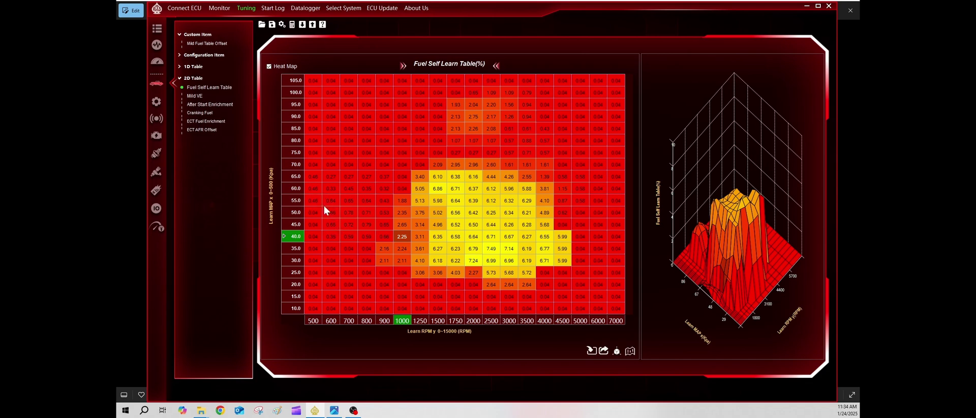
left_click_drag(314, 189, 376, 257)
Inspect the 1500–3000 rpm high-load cells and the 500–700 rpm, 35–65 kPa block
left_click_drag(667, 306, 719, 274)
left_click_drag(437, 81, 508, 143)
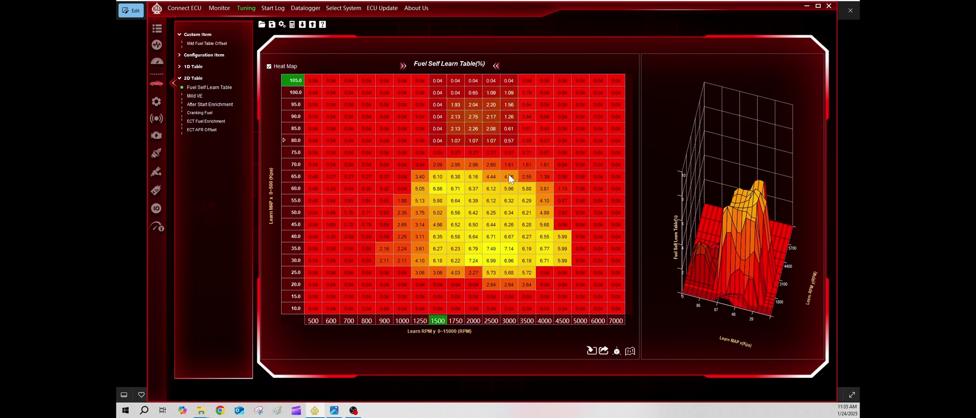
left_click_drag(748, 274, 746, 255)
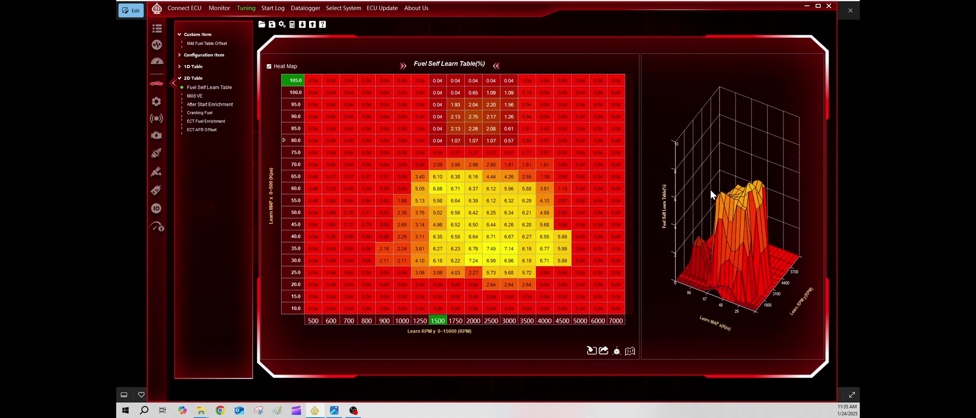
left_click_drag(442, 179, 566, 282)
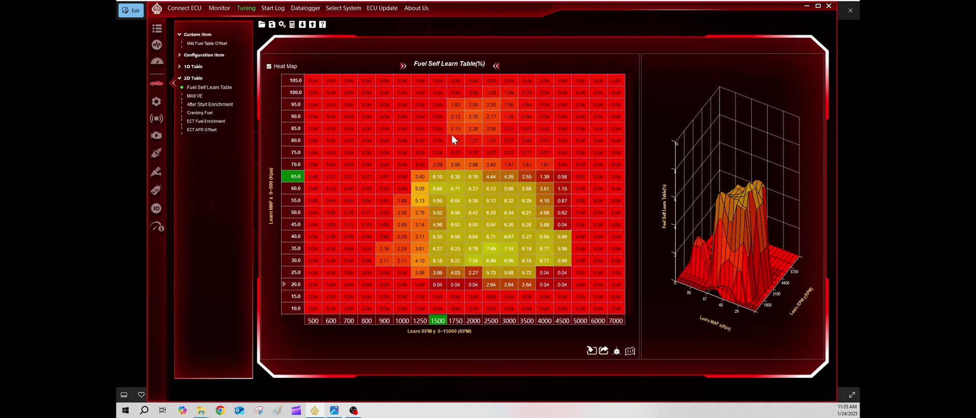
left_click_drag(456, 92, 513, 139)
left_click(313, 176)
left_click(349, 248, "shift")
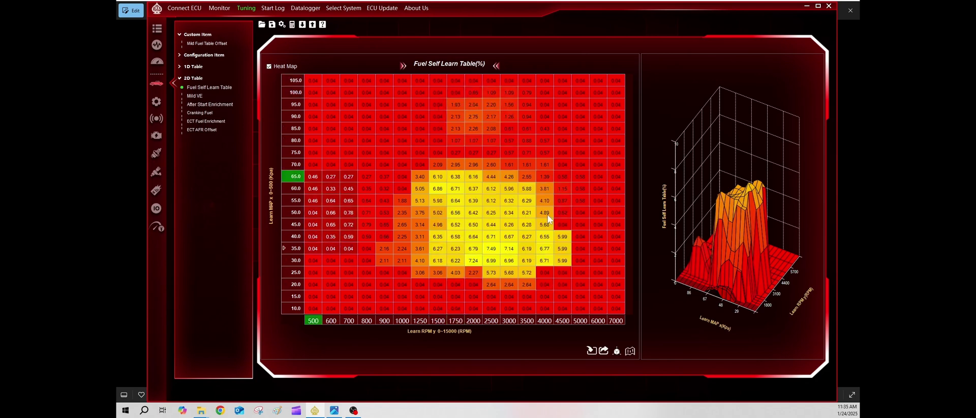
Orbit the 3-D surface to examine the ~7.5% peak near 2000–2500 RPM
left_click_drag(761, 252, 727, 294)
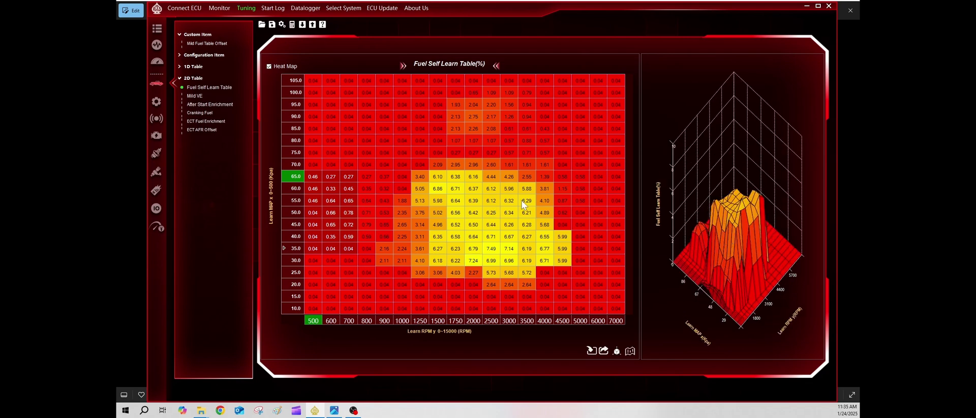
left_click_drag(656, 219, 744, 255)
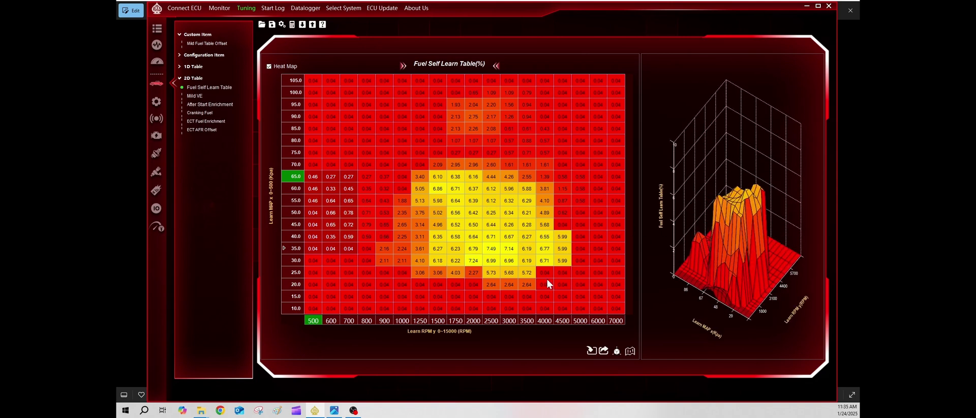
left_click_drag(759, 231, 752, 261)
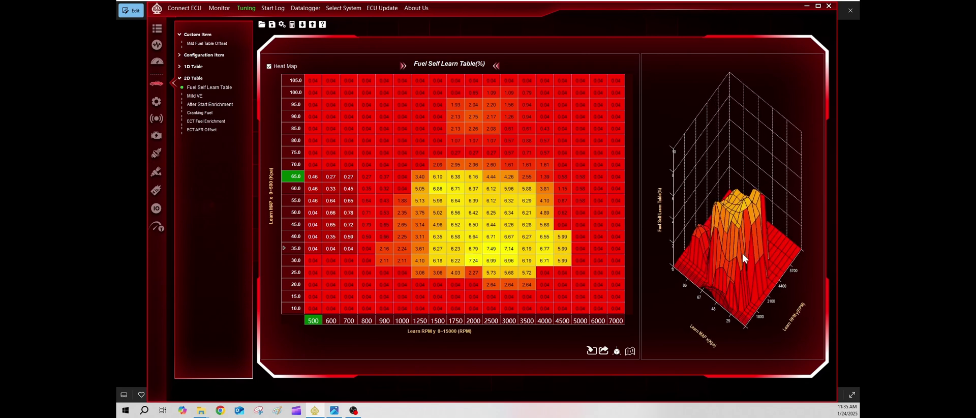
Review the Mild VE map's 3-D surface, then view Mild Fuel Table Offset at 55.00 %
left_click(196, 95)
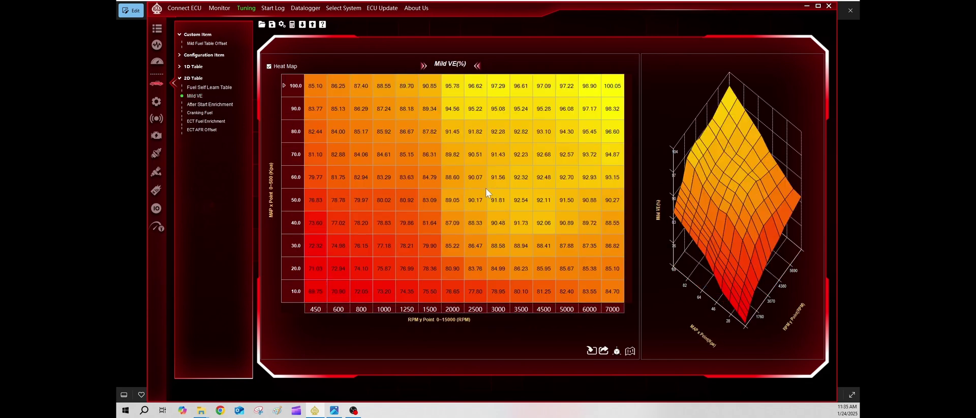
left_click_drag(653, 232, 701, 192)
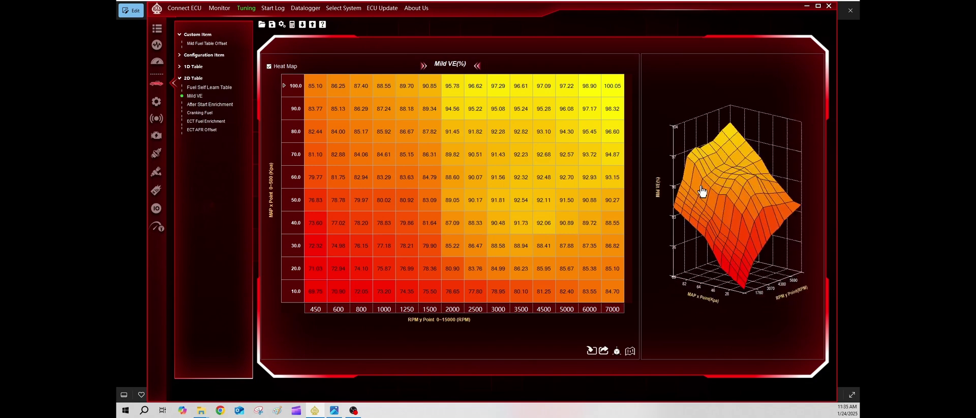
left_click(190, 44)
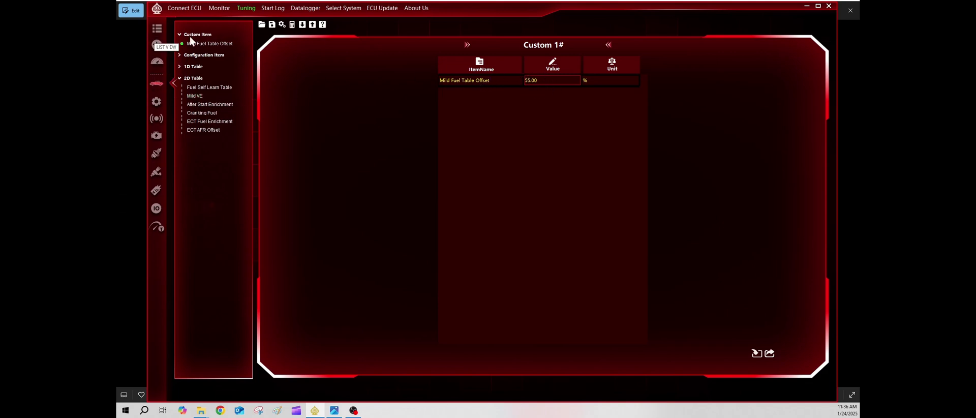
Set Mild Fuel Table Offset to 100.00 % in the fuel settings list
left_click(157, 174)
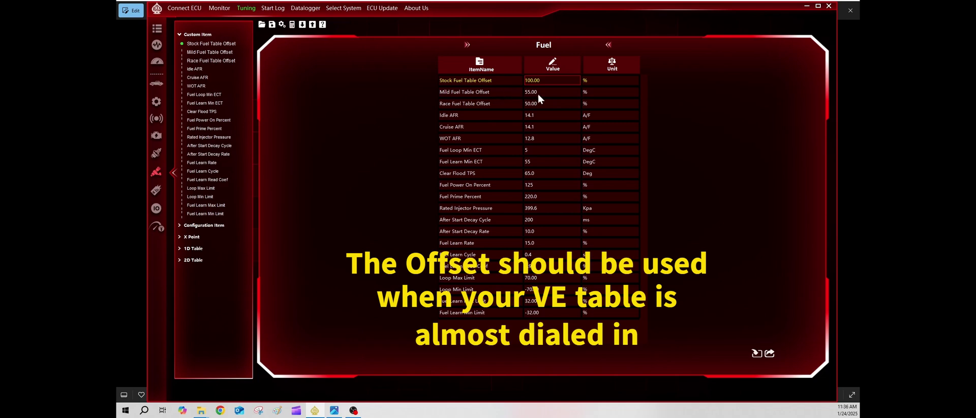
left_click(555, 93)
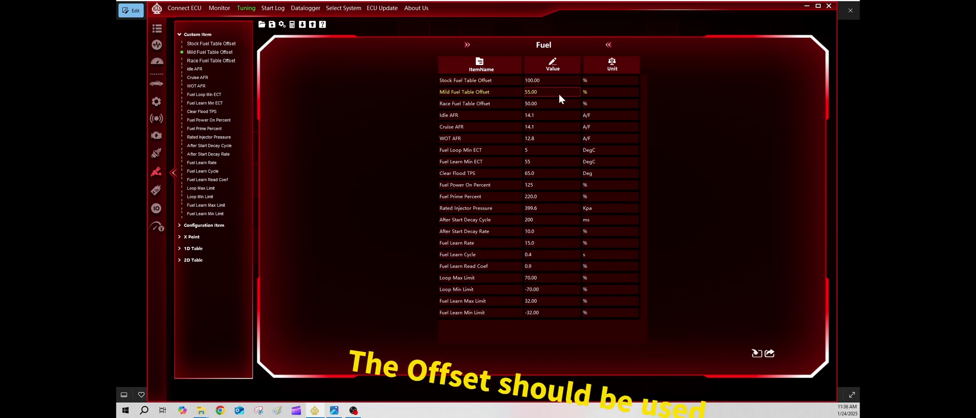
type("100")
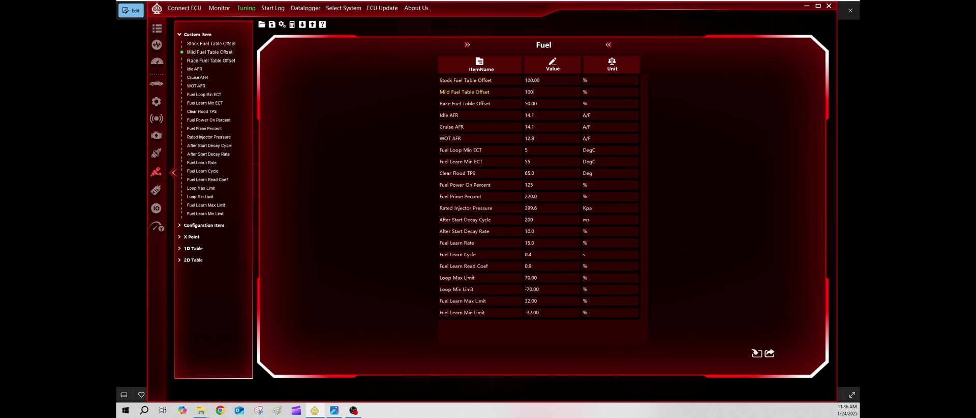
left_click(568, 104)
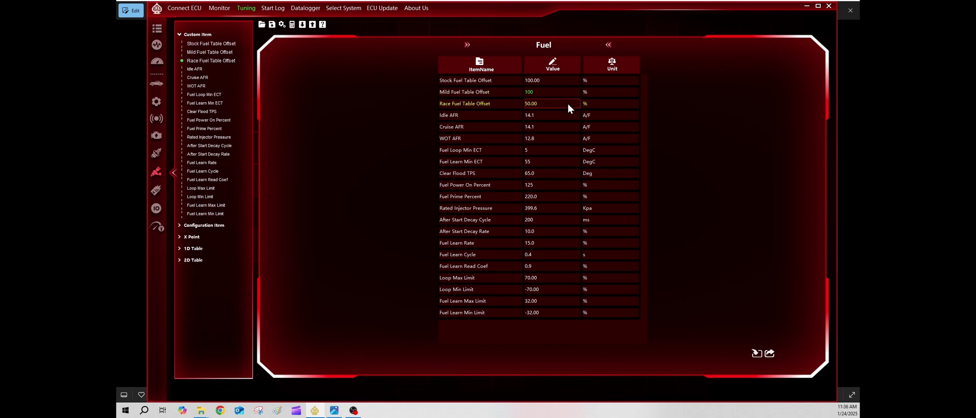
left_click(538, 91)
key("BackSpace")
type("100.00")
left_click(614, 127)
Reopen the Fuel Self Learn Table from the 2D Table list
left_click(156, 84)
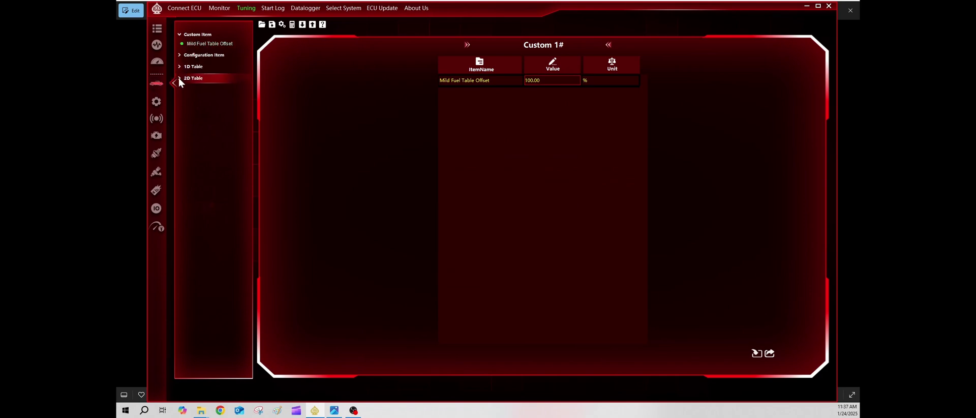
left_click(179, 78)
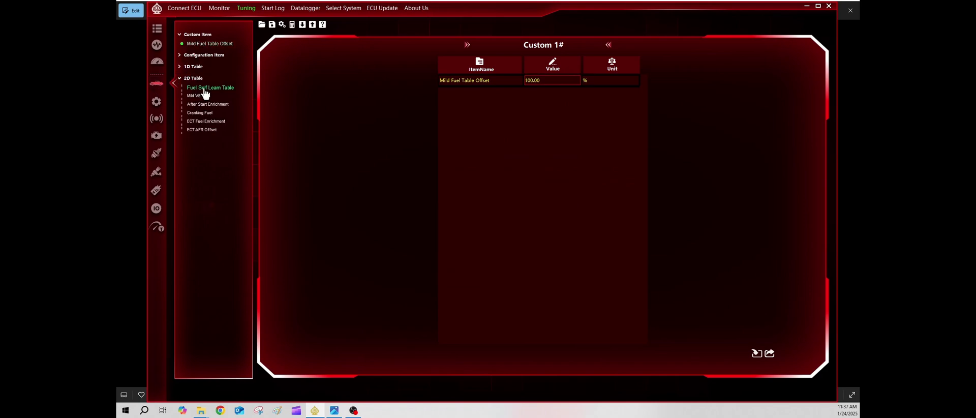
left_click(204, 89)
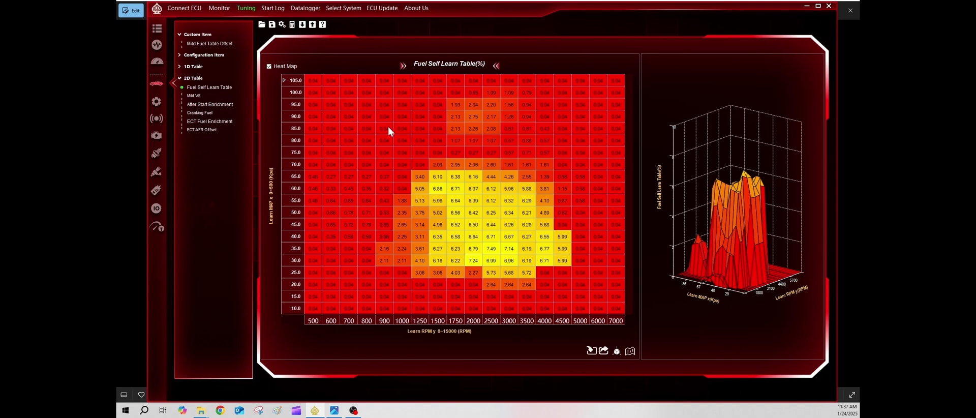
Clear every Fuel Self Learn Table value to 0.00 with Clear Table Values
right_click(328, 104)
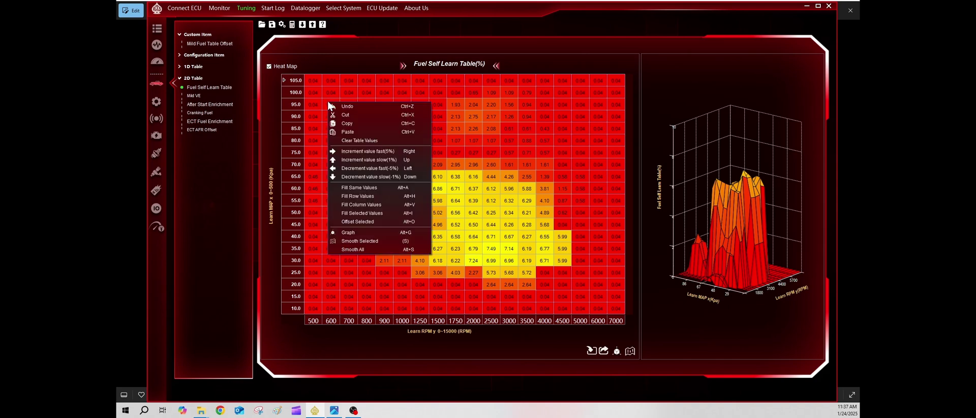
left_click(359, 143)
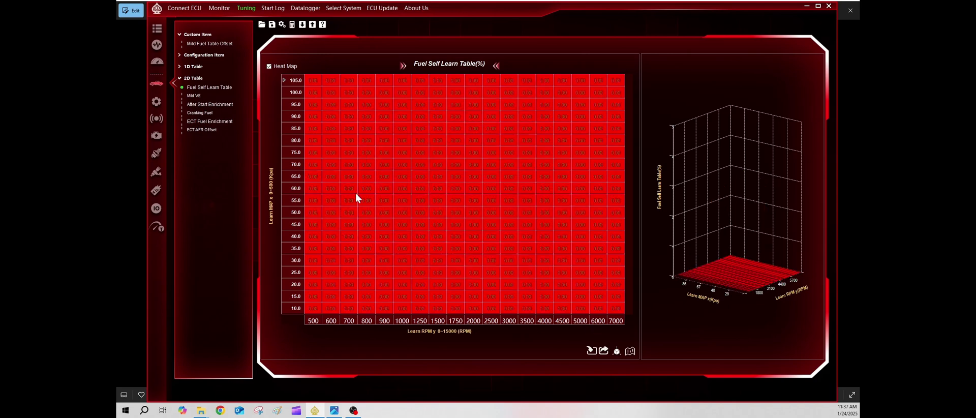
Save the tune with the 100% offset as 'Tuning for Video Series 5.acd'
left_click(187, 45)
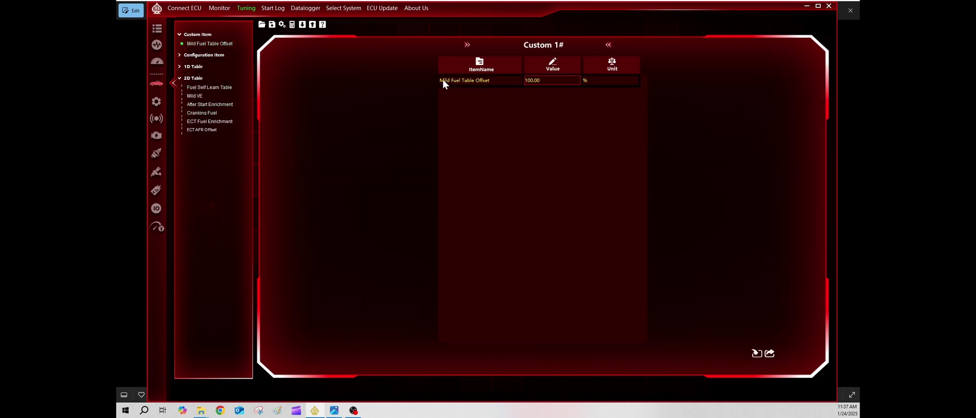
left_click(272, 24)
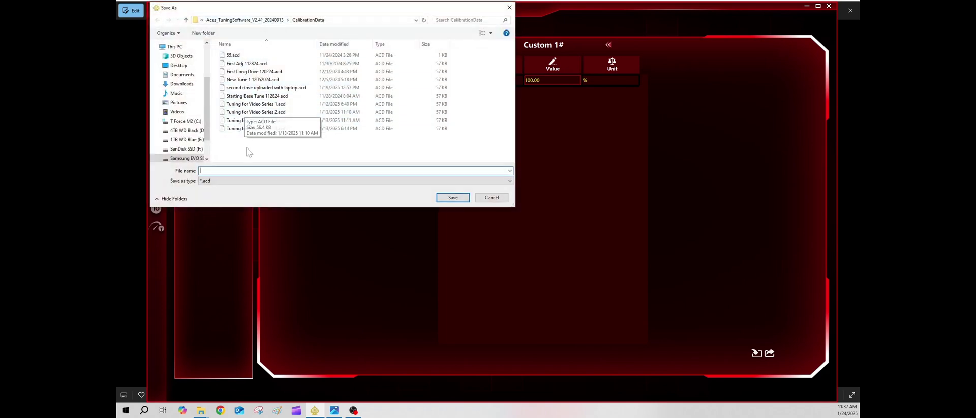
left_click(229, 130)
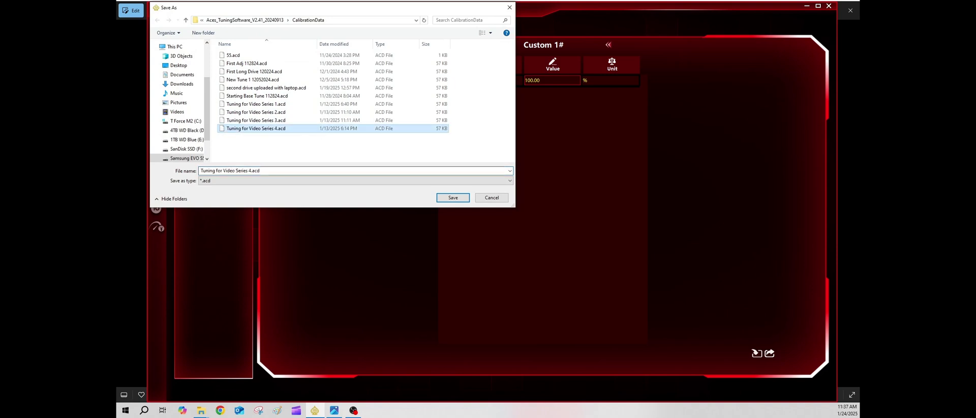
left_click(249, 171)
left_click(249, 170)
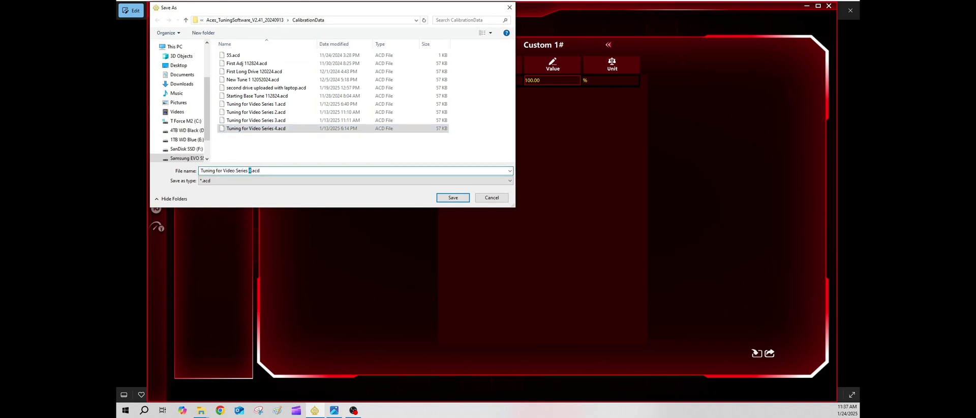
type("5")
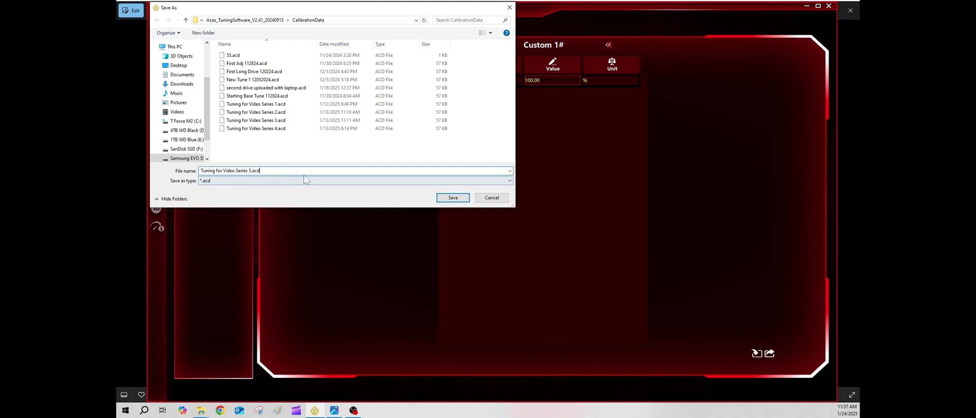
left_click(452, 197)
left_click(510, 245)
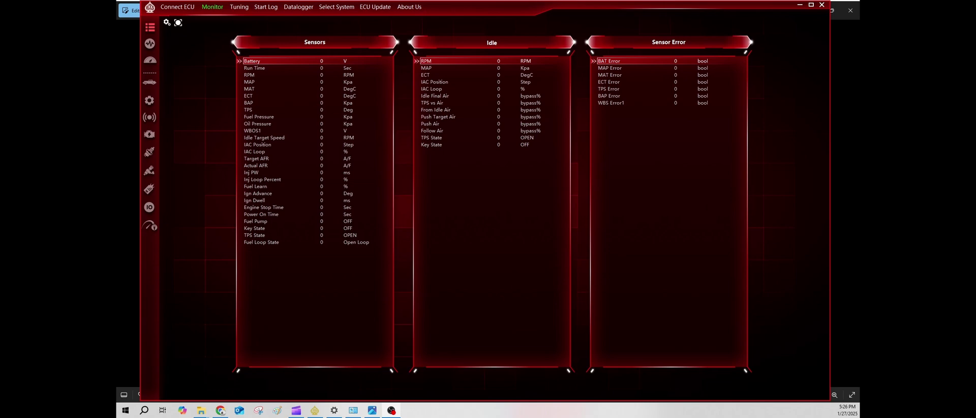
Load New Tune 1.acd and confirm it loaded successfully
left_click(237, 7)
left_click(254, 24)
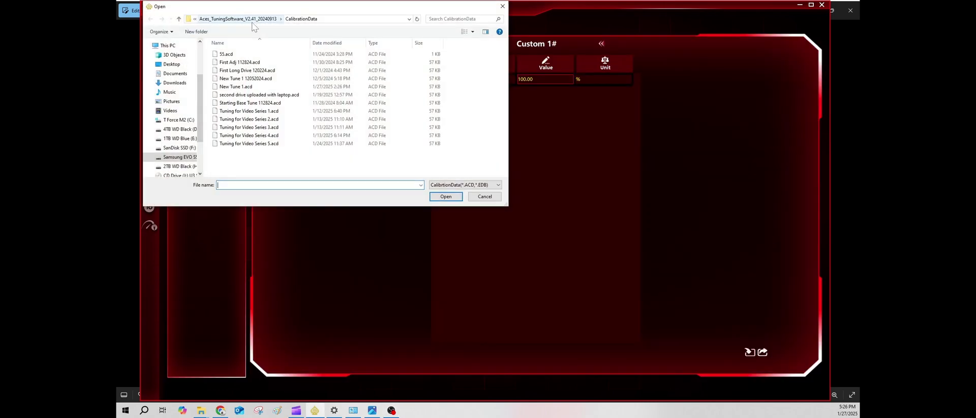
left_click(239, 88)
double_click(239, 88)
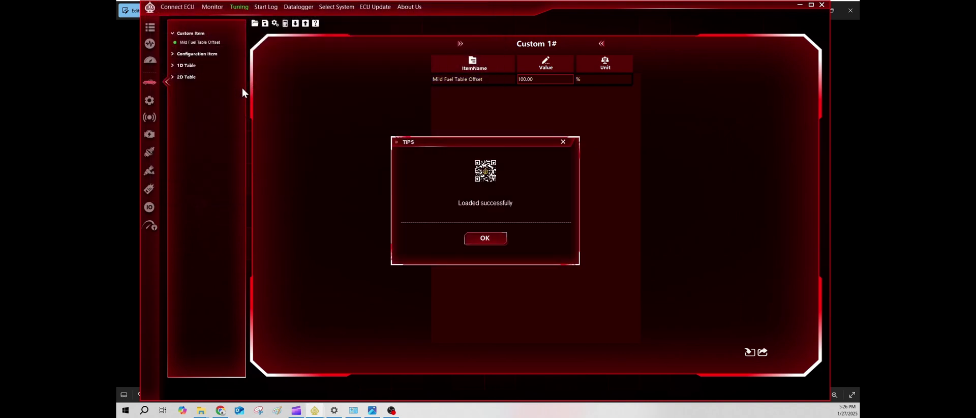
left_click(484, 240)
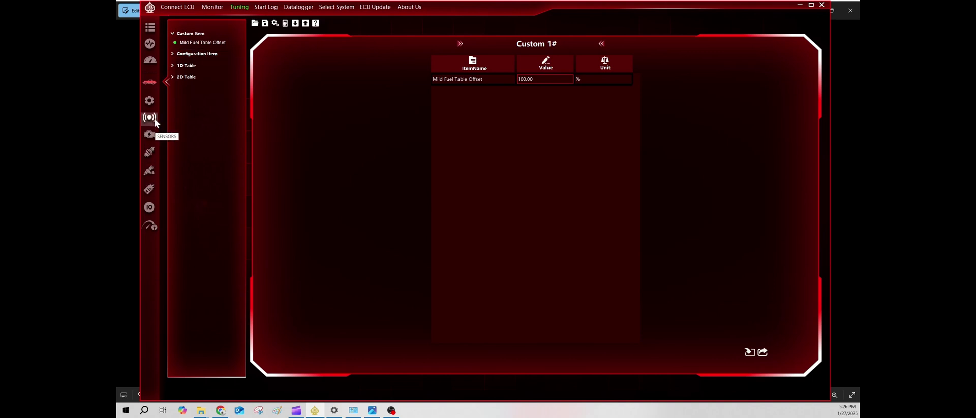
Open Mild VE from 2D Table, showing its peak of 100.05 at 7000 RPM, 100 kPa
left_click(178, 78)
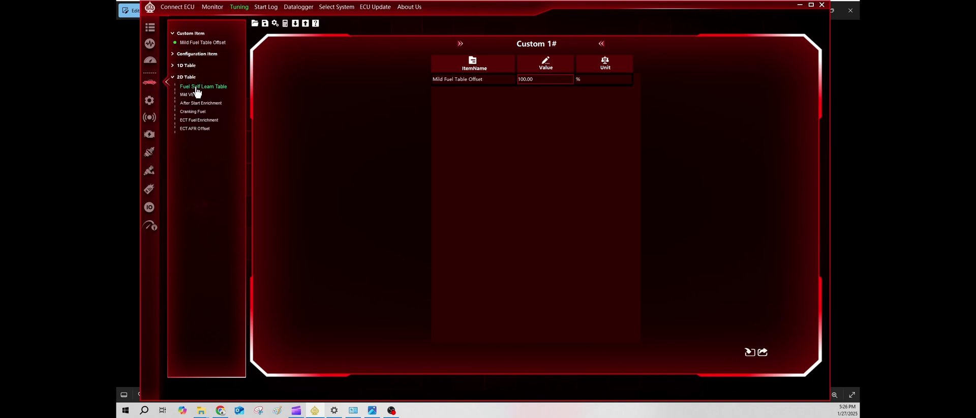
left_click(192, 95)
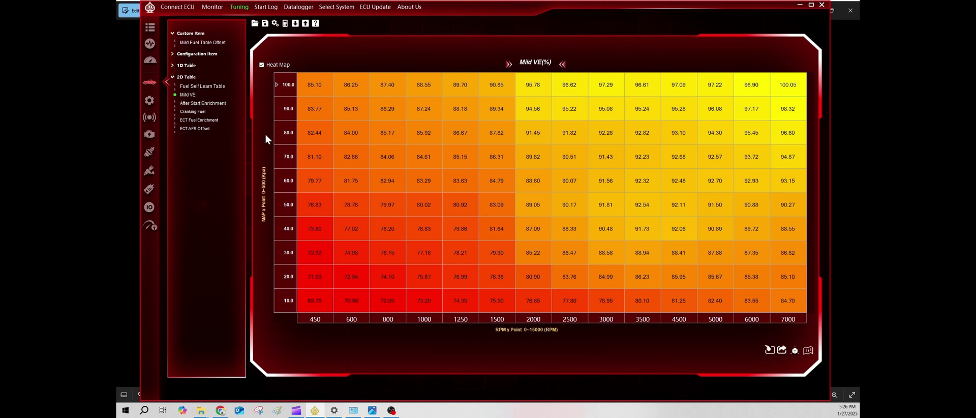
Display the Fuel Self Learn Table in 3D and inspect the -5.52% corrections and low-RPM dip
left_click(196, 88)
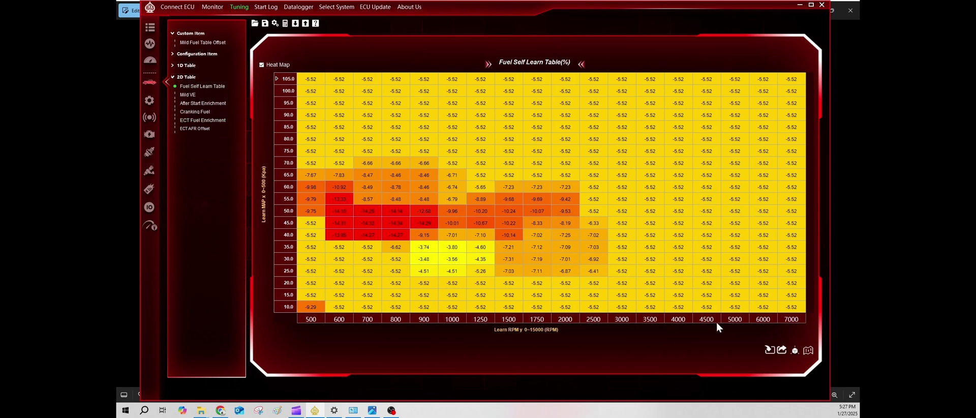
left_click(795, 351)
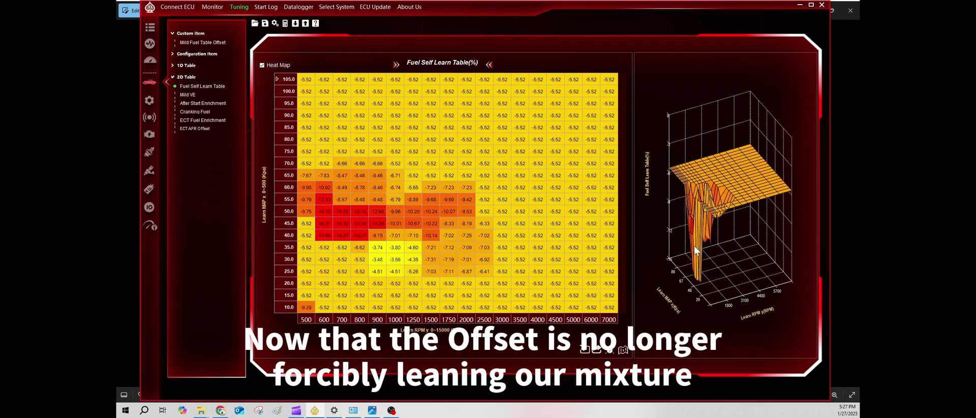
left_click_drag(761, 245, 625, 218)
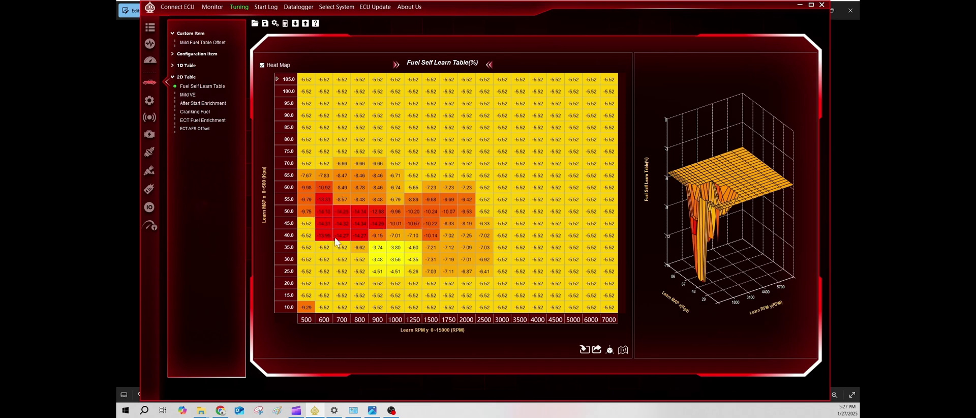
left_click_drag(728, 228, 724, 276)
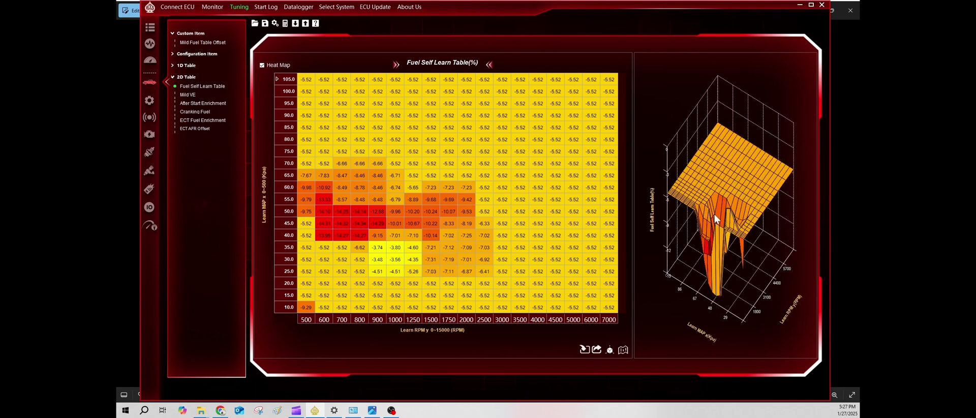
left_click_drag(715, 215, 701, 244)
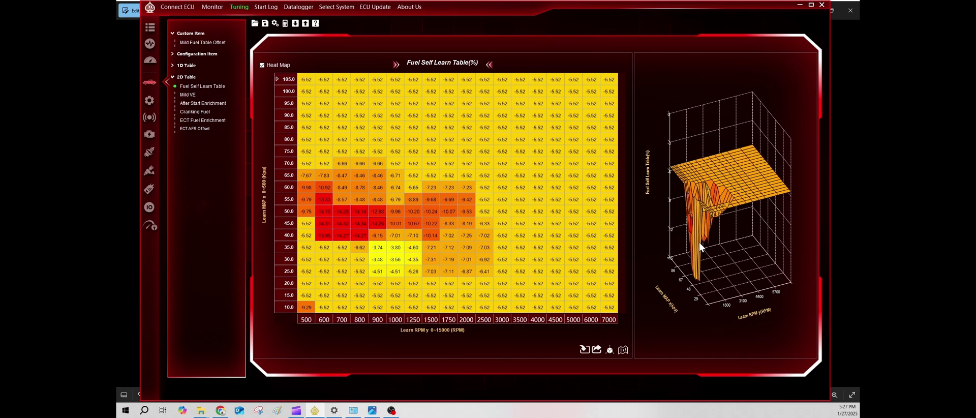
left_click(203, 43)
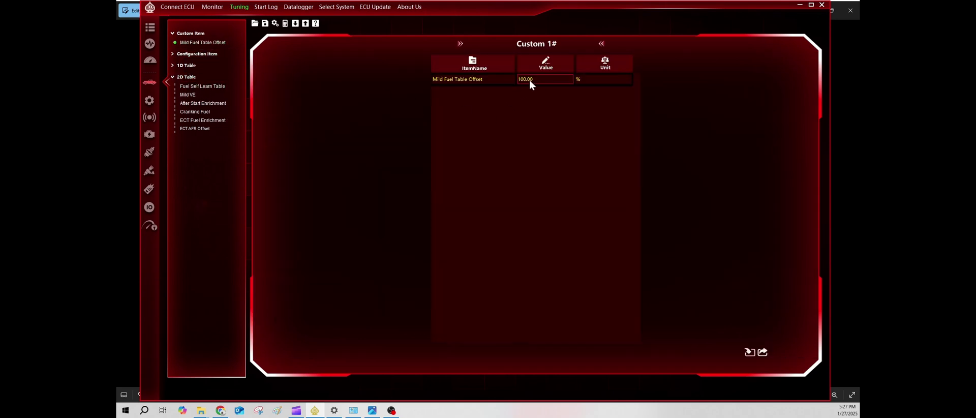
left_click(201, 87)
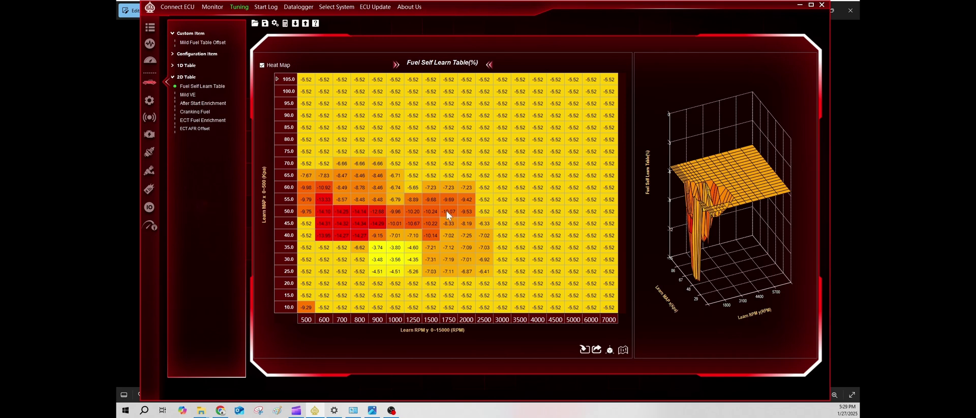
Show the Mild Fuel Table Offset setting on the Custom 1# page, still at 100.00%
left_click(193, 43)
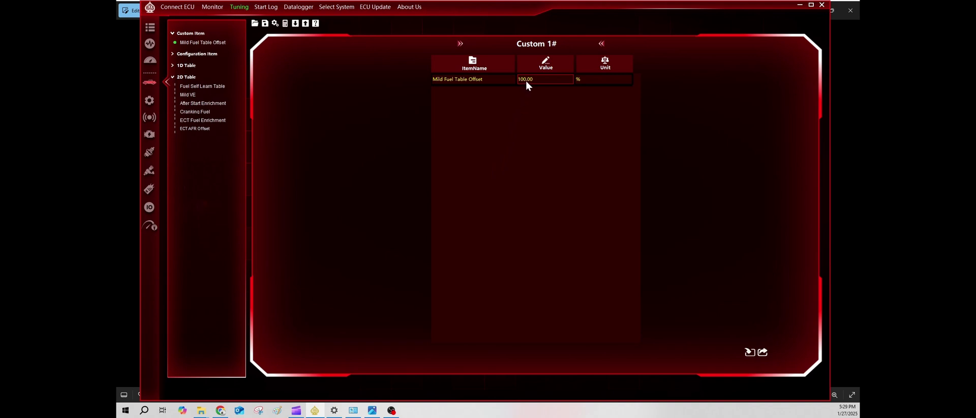
Open the Fuel Self Learn Table and rotate its 3D plot of -5.52% corrections
left_click(191, 95)
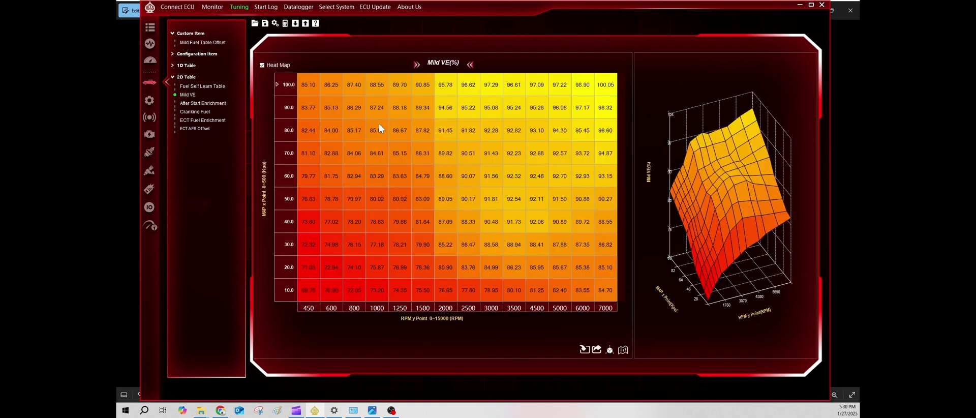
left_click(188, 87)
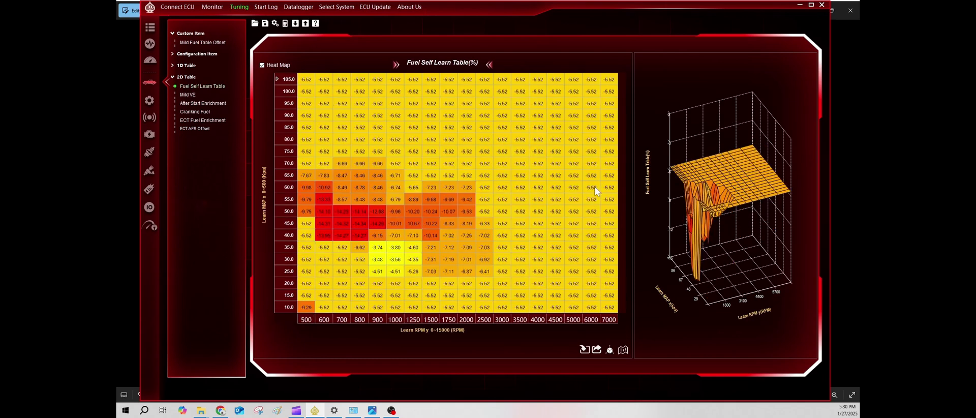
left_click_drag(719, 218, 662, 233)
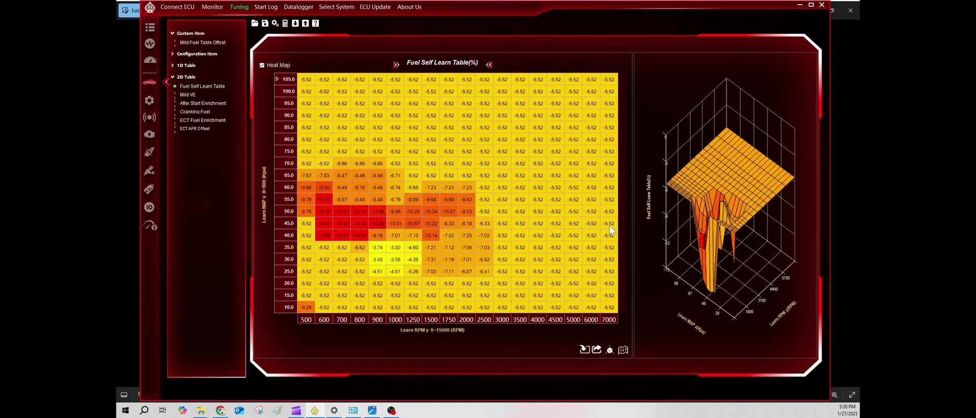